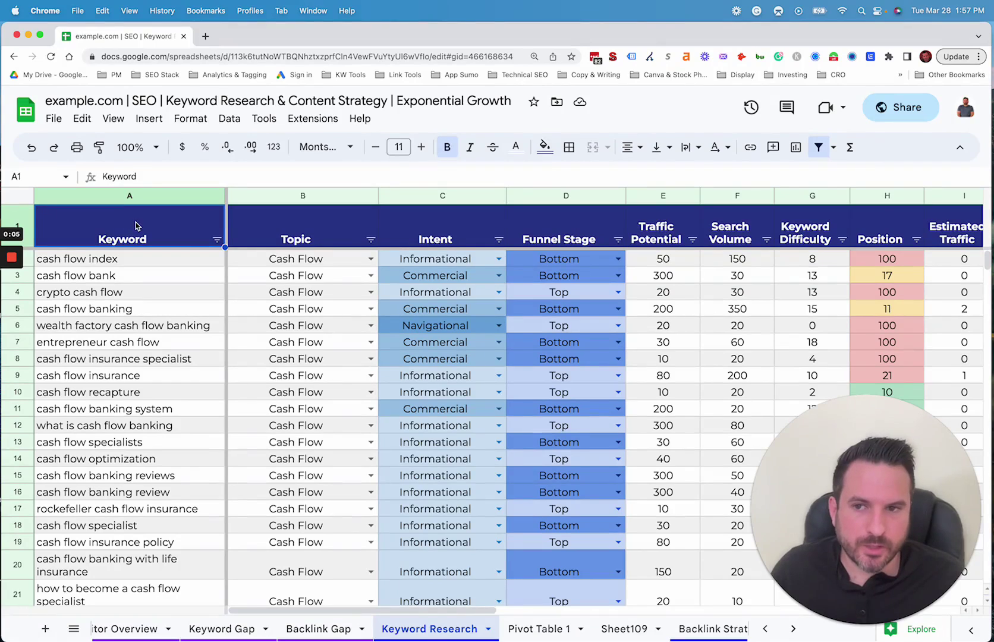
# Step: Select the Topic, Intent and Funnel Stage columns beside the cash flow index keyword
pyautogui.click(166, 262)
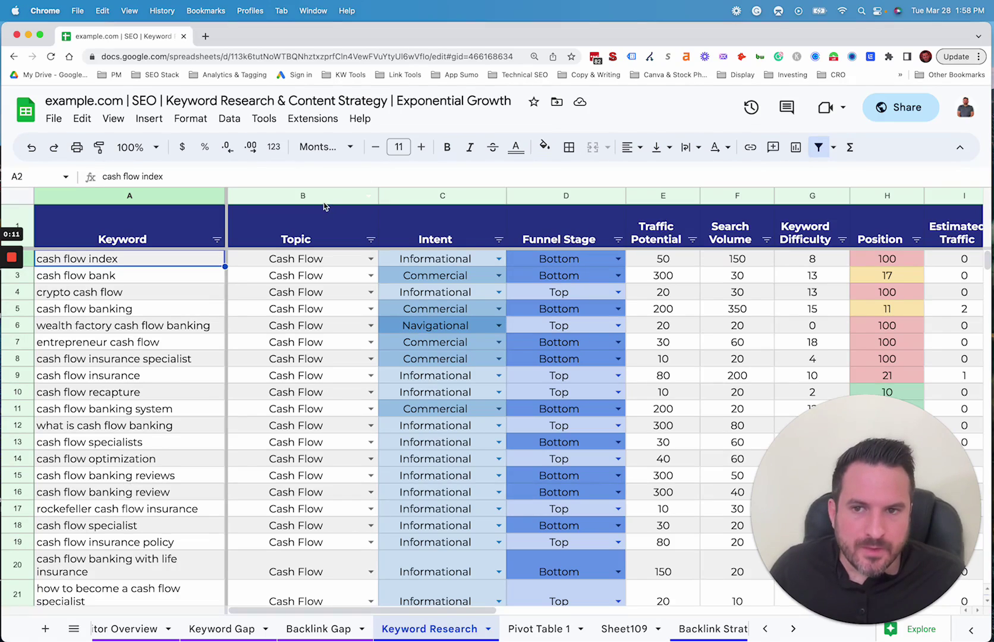
pyautogui.moveTo(322, 196); pyautogui.dragTo(553, 196)
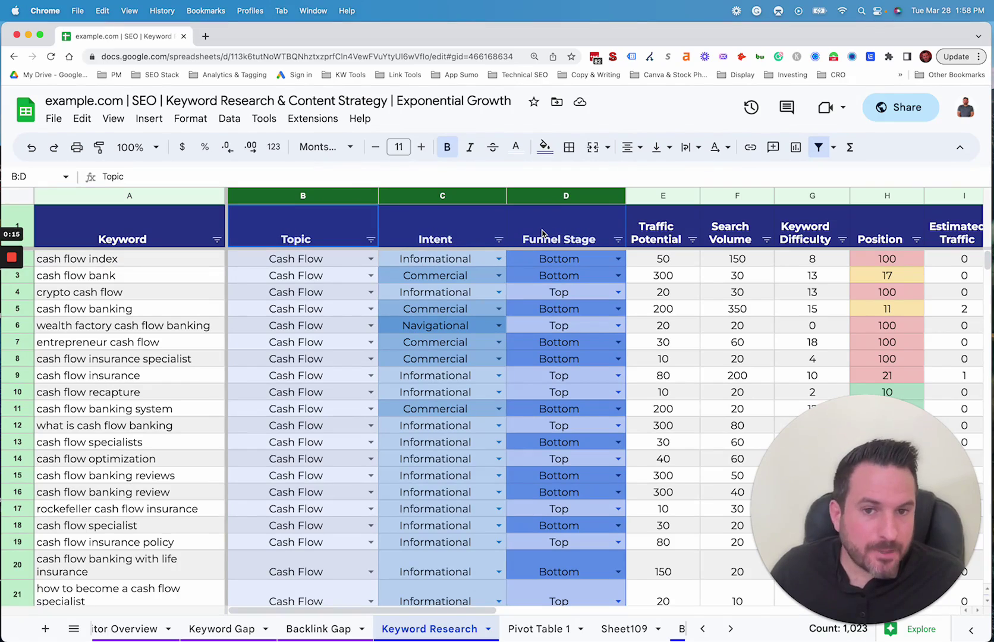
pyautogui.click(300, 245)
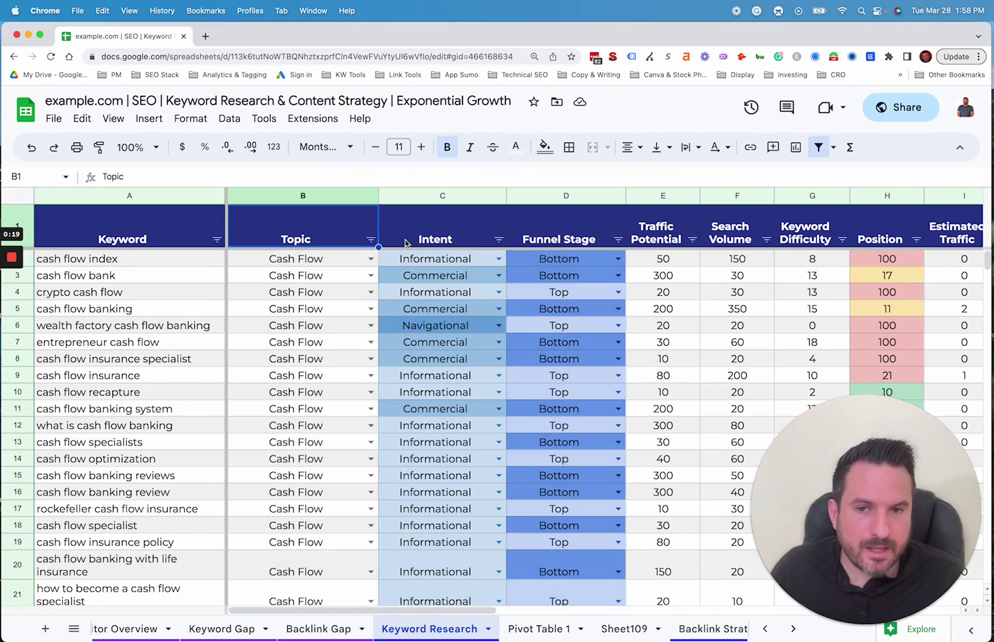
pyautogui.moveTo(299, 203); pyautogui.dragTo(550, 215)
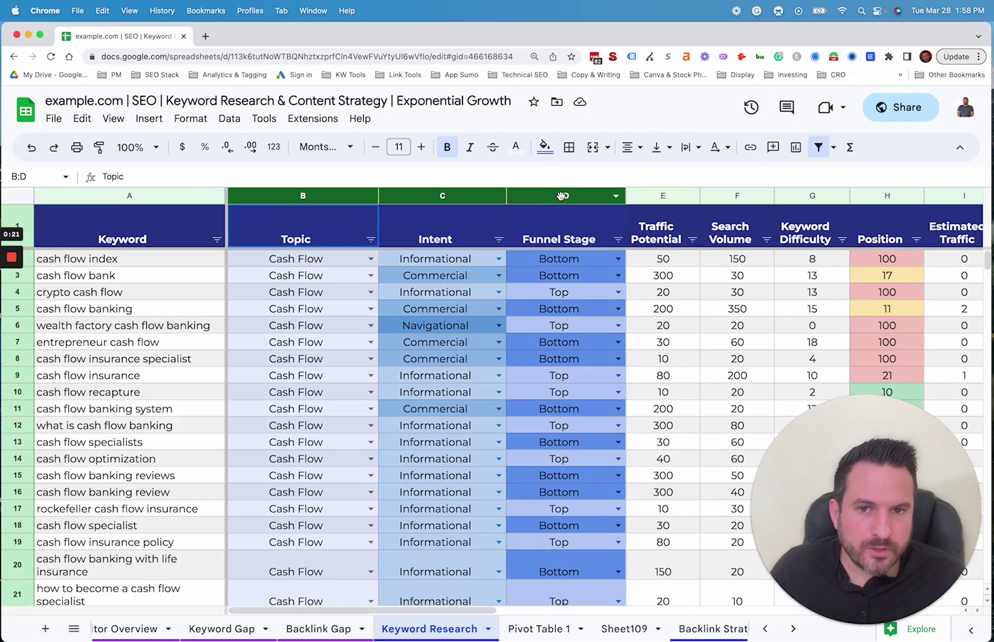
pyautogui.click(427, 232)
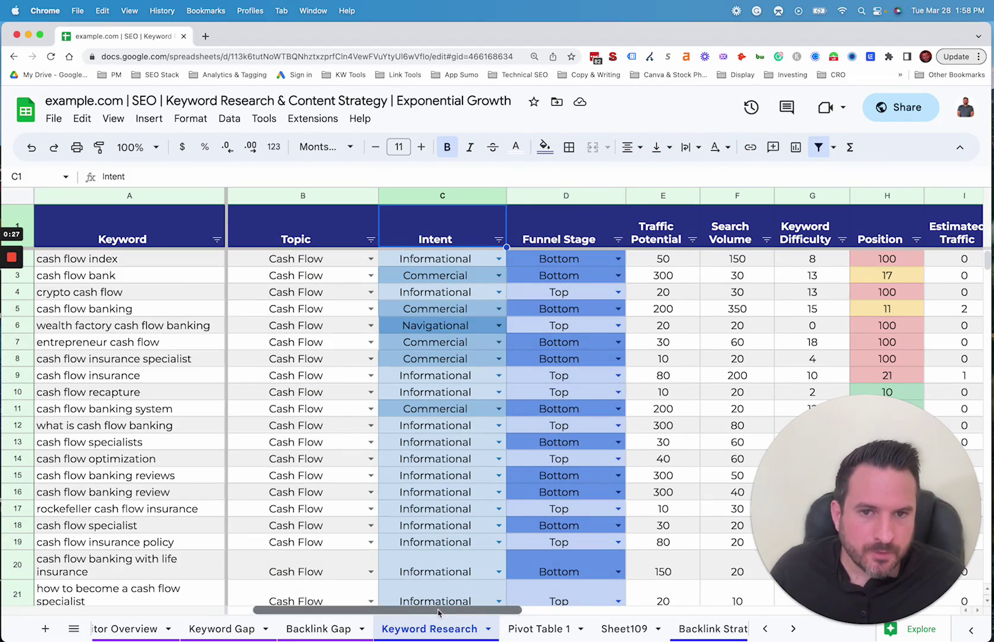
# Step: Scroll right to the Traffic Potential, Search Volume, Keyword Difficulty and Position headings
pyautogui.moveTo(410, 613); pyautogui.dragTo(522, 612)
pyautogui.click(378, 236)
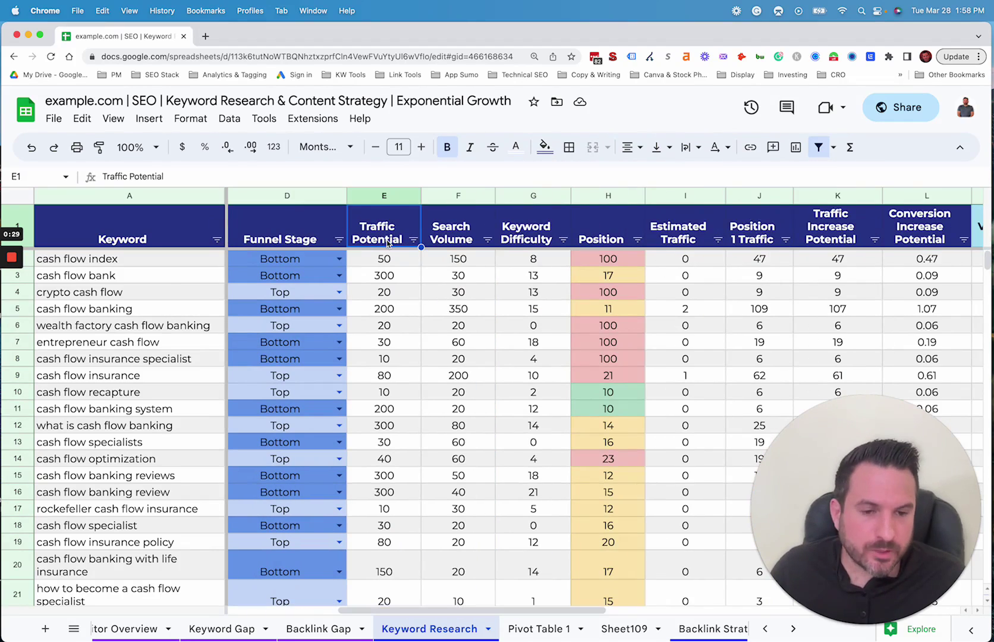
pyautogui.click(460, 236)
pyautogui.click(528, 236)
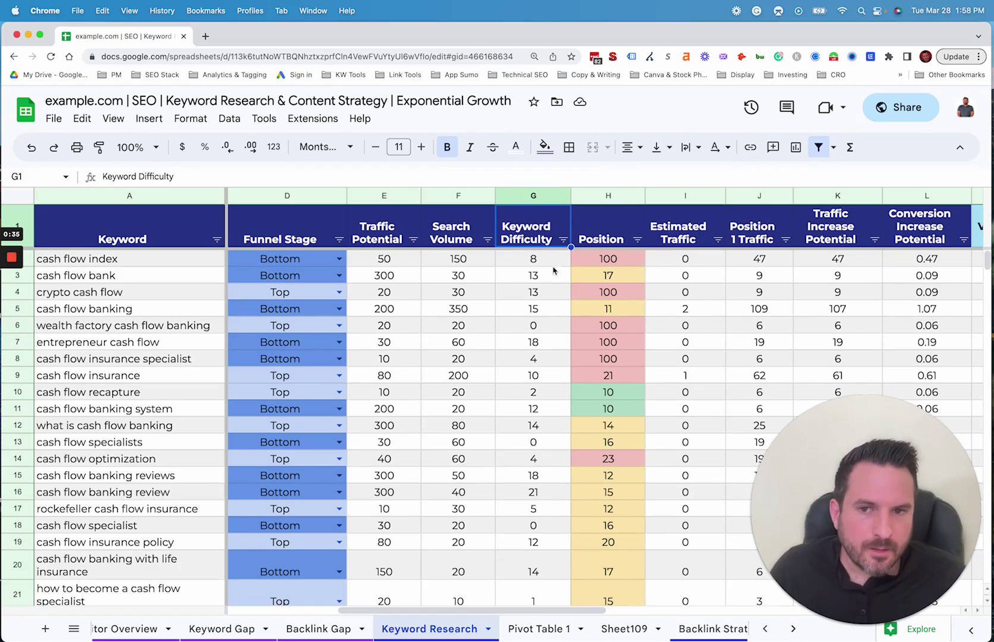
pyautogui.click(602, 239)
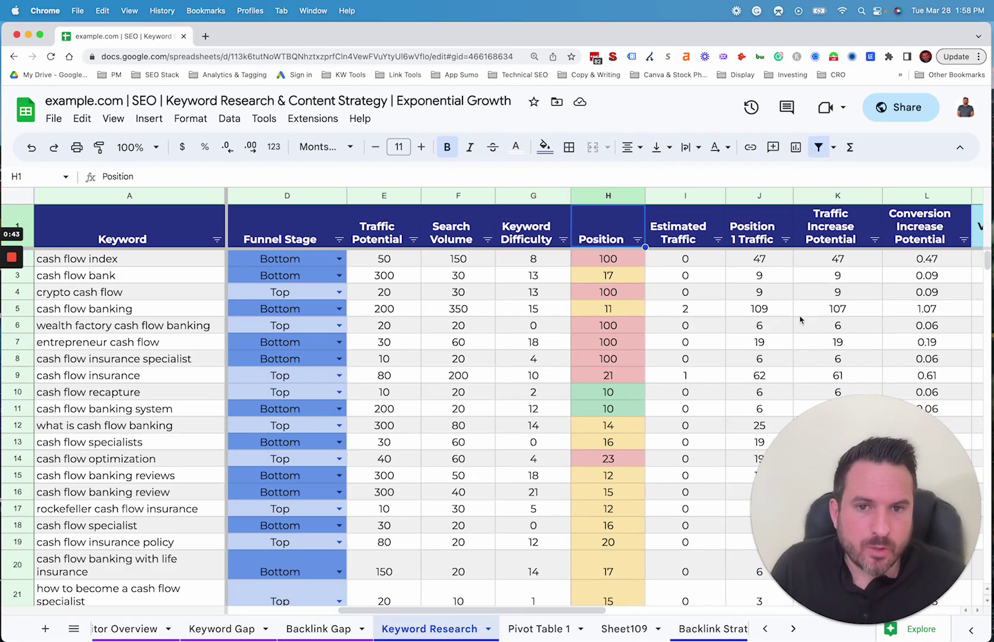
# Step: Select the Position values H2:H17, then check the first Estimated Traffic value
pyautogui.press('Down')
pyautogui.click(137, 265)
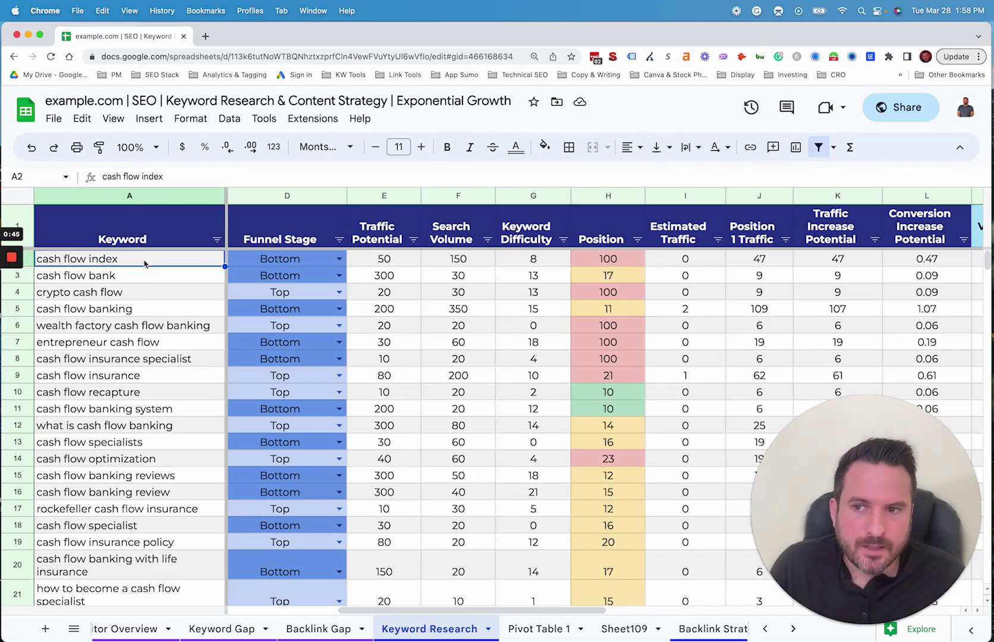
pyautogui.click(612, 262)
pyautogui.moveTo(607, 262); pyautogui.dragTo(612, 541)
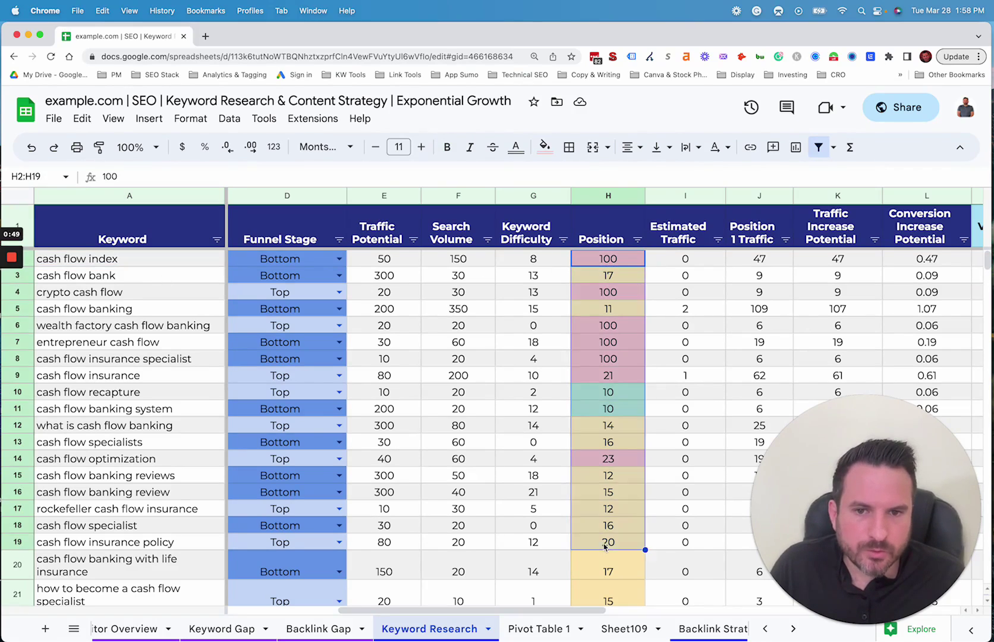
pyautogui.click(619, 342)
pyautogui.moveTo(610, 262); pyautogui.dragTo(608, 512)
pyautogui.moveTo(550, 614); pyautogui.dragTo(635, 614)
pyautogui.click(417, 261)
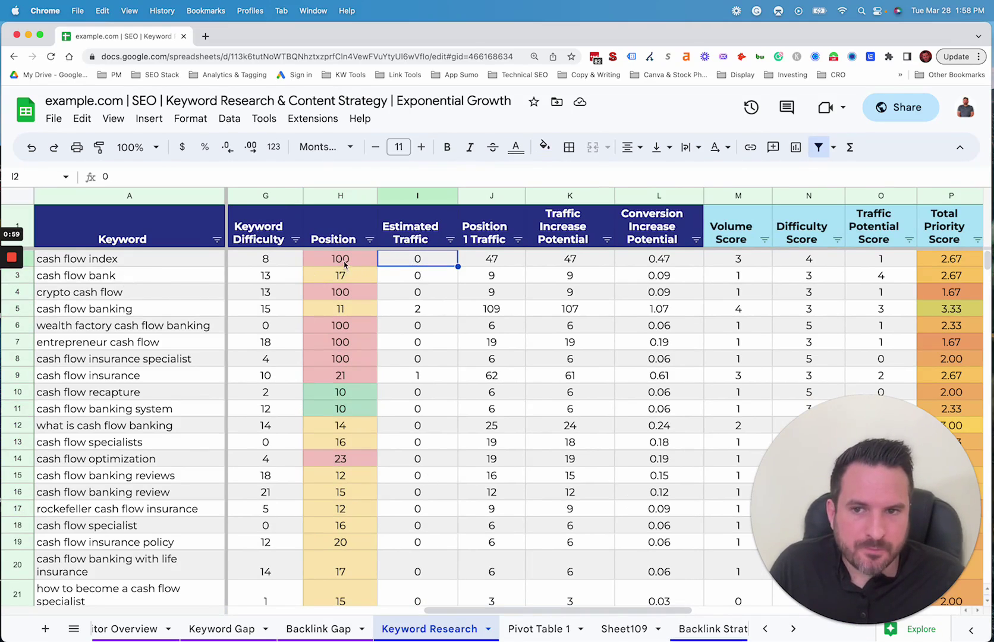
pyautogui.click(345, 264)
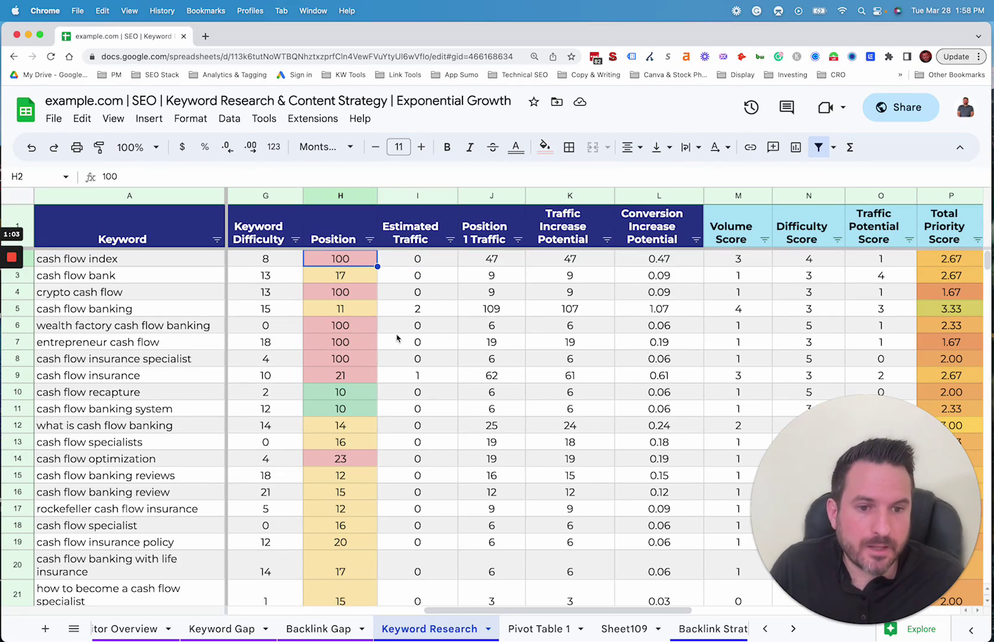
pyautogui.click(440, 260)
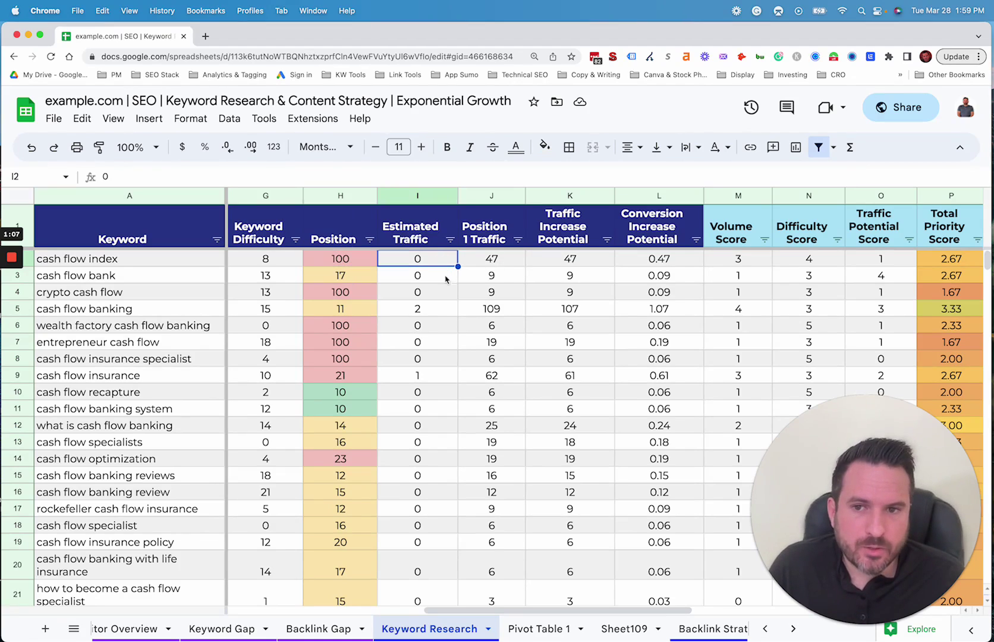
pyautogui.click(340, 308)
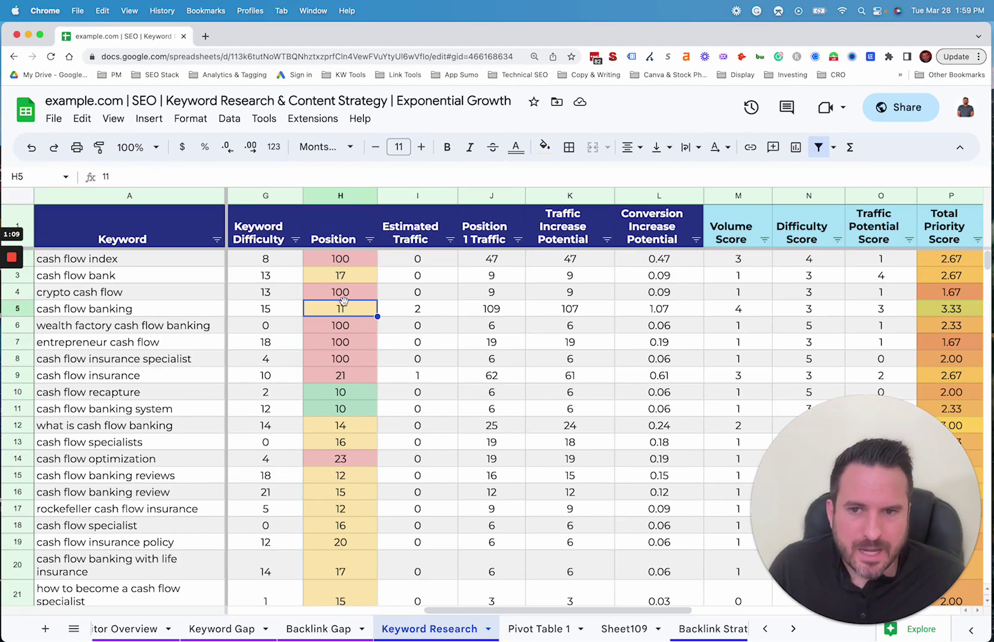
pyautogui.click(431, 314)
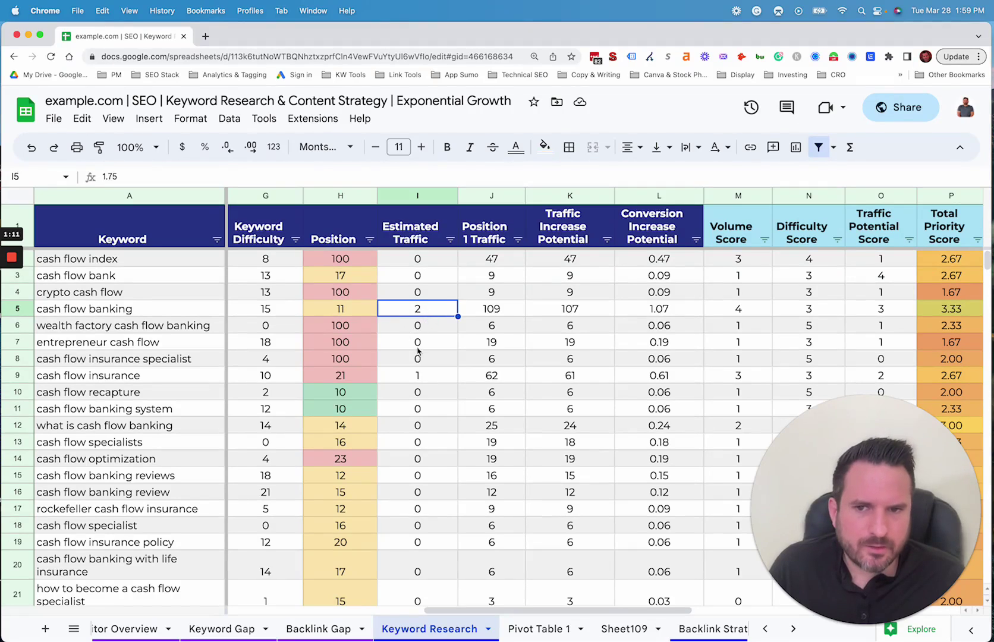
pyautogui.click(417, 347)
pyautogui.moveTo(427, 281); pyautogui.dragTo(424, 467)
pyautogui.click(423, 400)
pyautogui.click(427, 526)
pyautogui.click(500, 269)
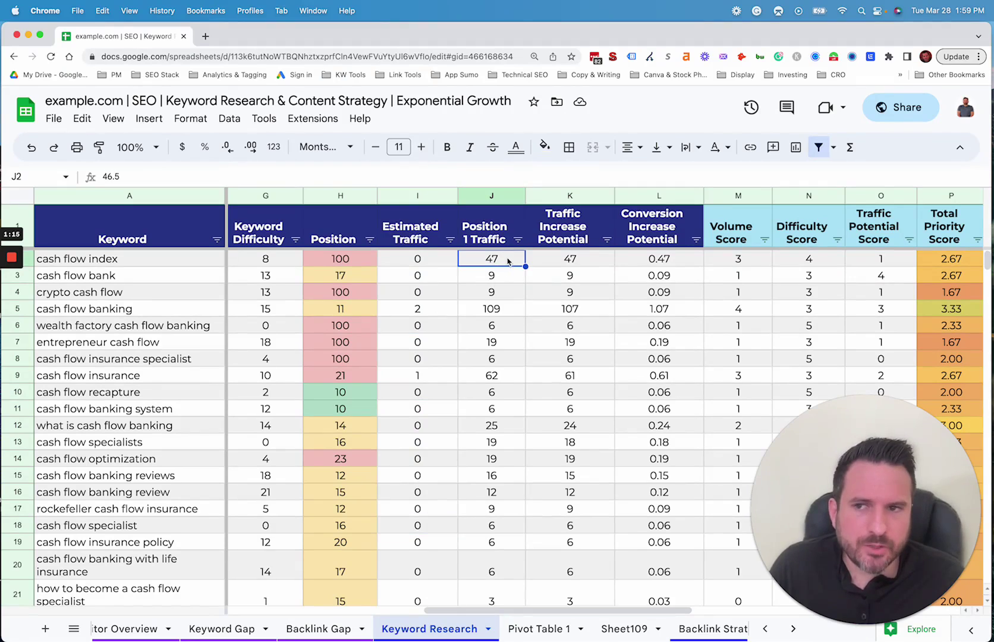
pyautogui.click(494, 244)
pyautogui.click(568, 262)
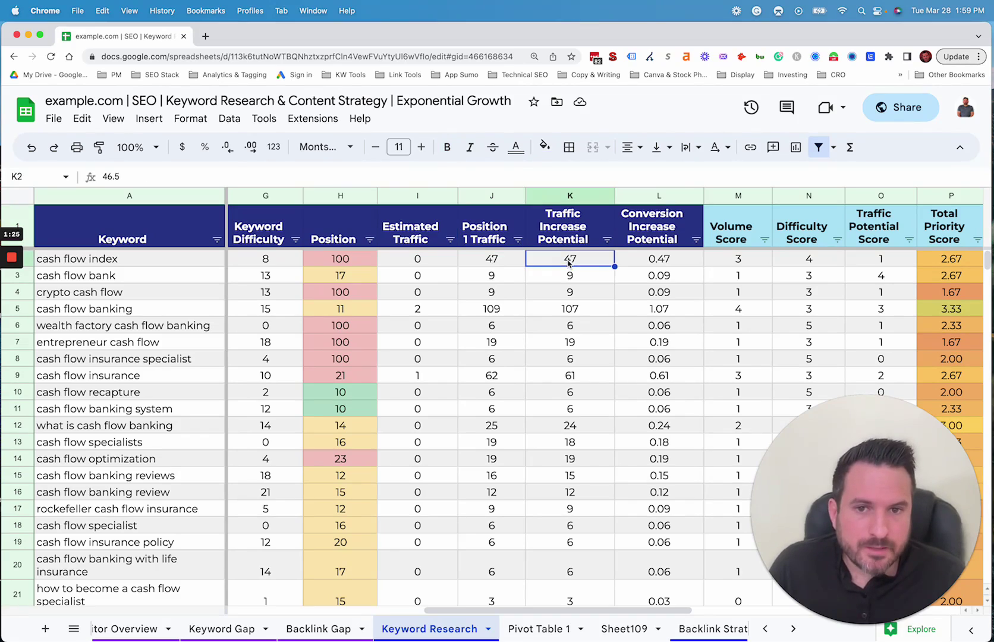
pyautogui.click(421, 264)
pyautogui.click(504, 266)
pyautogui.click(569, 261)
pyautogui.click(570, 214)
pyautogui.hotkey('ctrl', 'space')
pyautogui.click(649, 221)
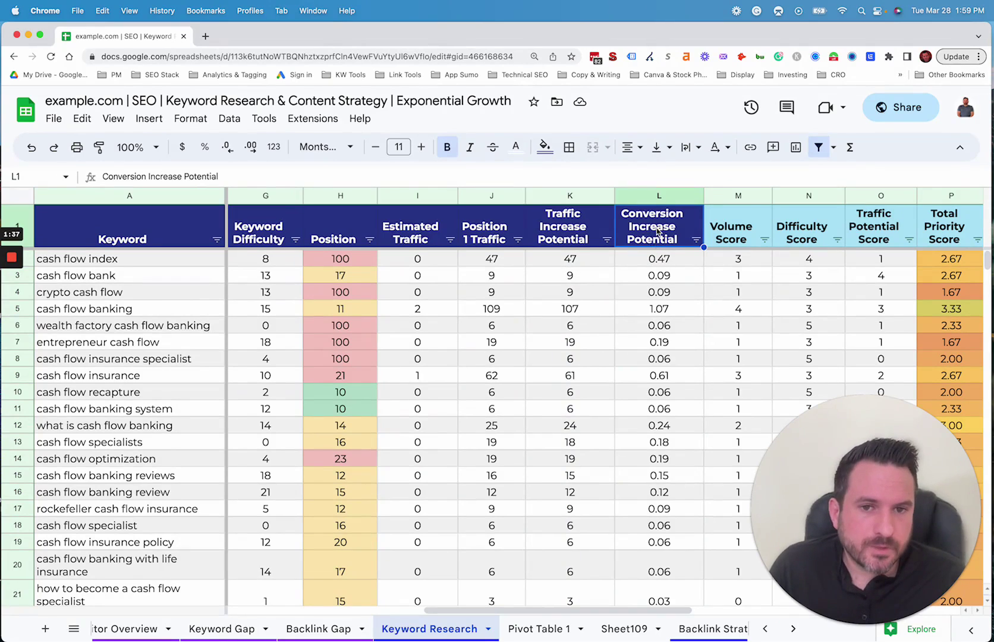
pyautogui.click(560, 279)
pyautogui.click(658, 240)
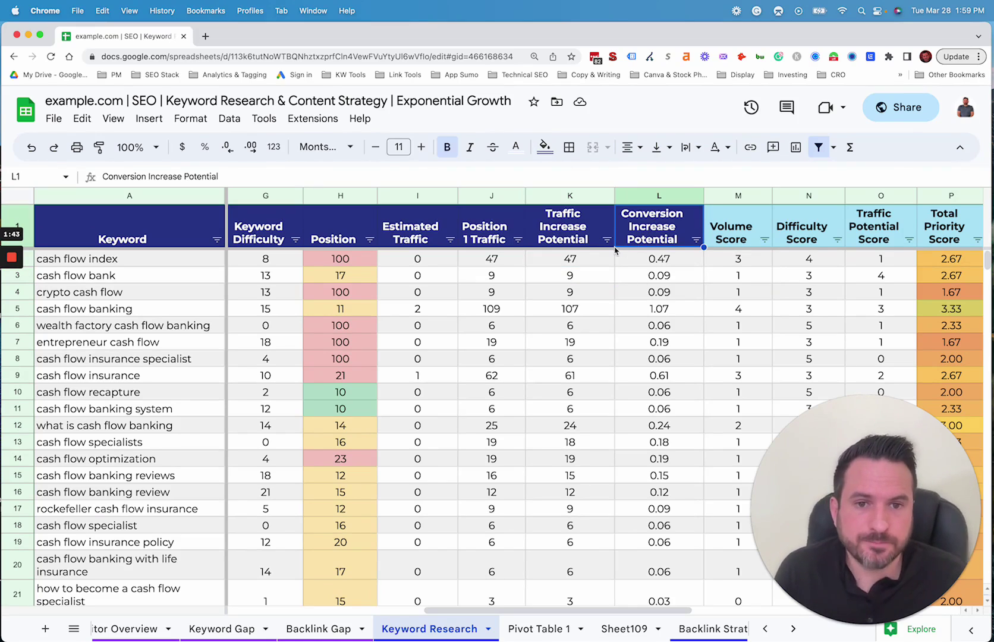
pyautogui.click(695, 240)
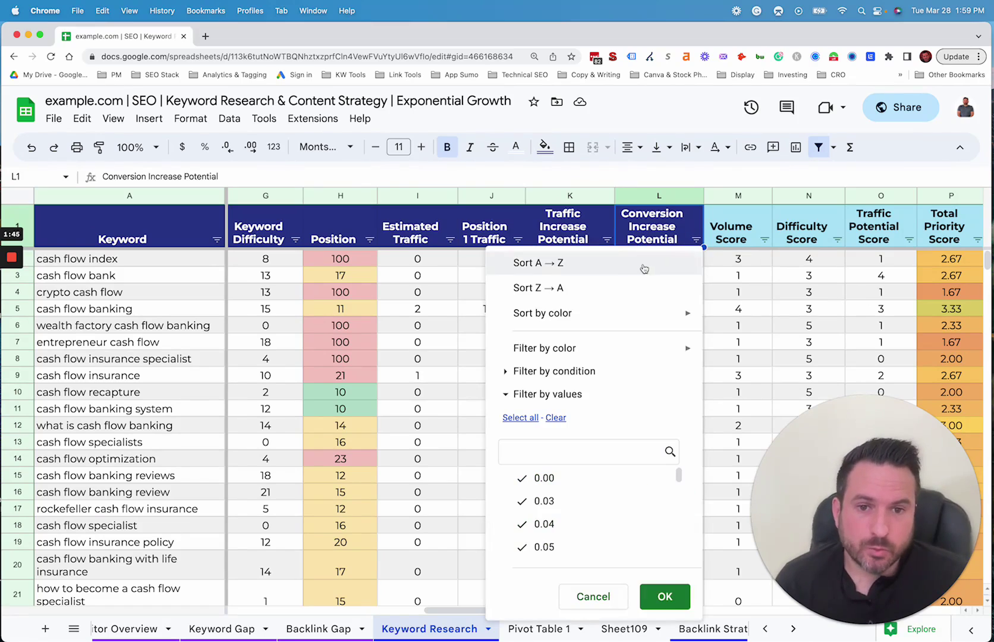
pyautogui.moveTo(551, 312)
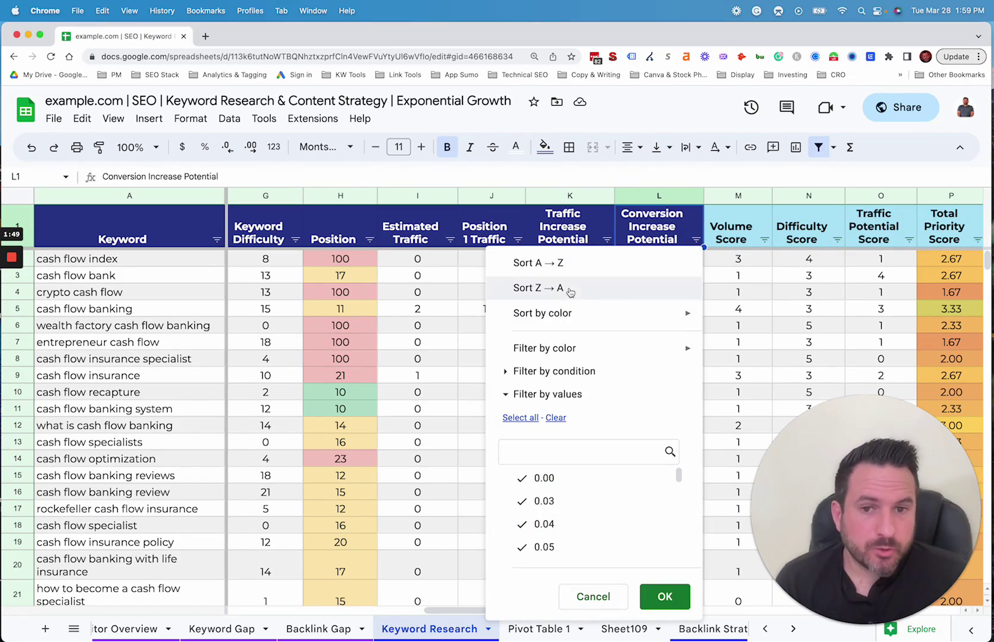
pyautogui.click(570, 235)
pyautogui.click(604, 242)
pyautogui.click(606, 239)
pyautogui.click(660, 281)
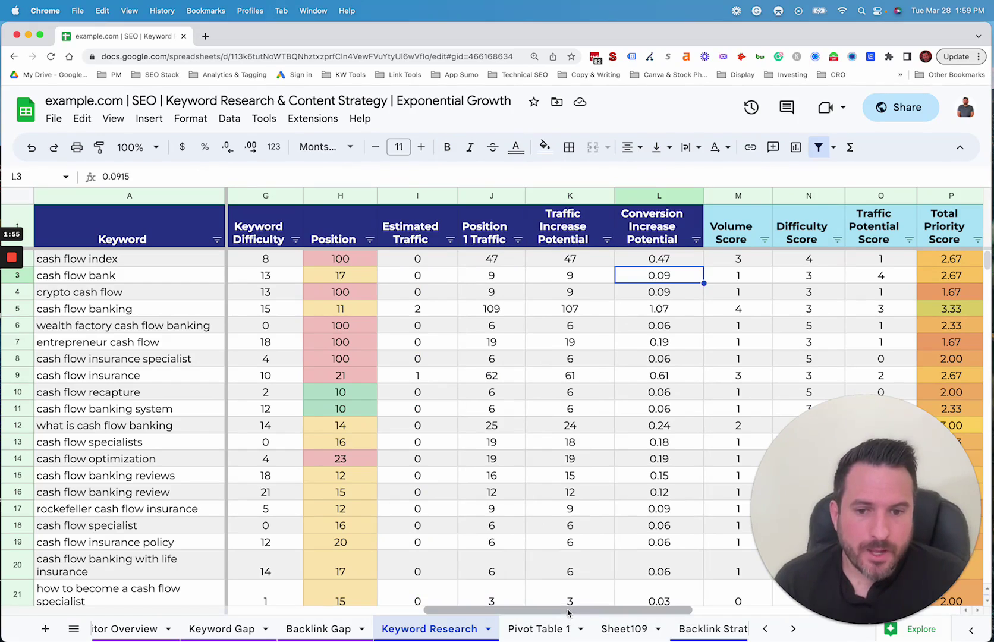
pyautogui.moveTo(568, 612); pyautogui.dragTo(644, 613)
pyautogui.click(573, 238)
pyautogui.hotkey('shift', 'Right')
pyautogui.hotkey('shift', 'Right')
pyautogui.hotkey('shift', 'Right')
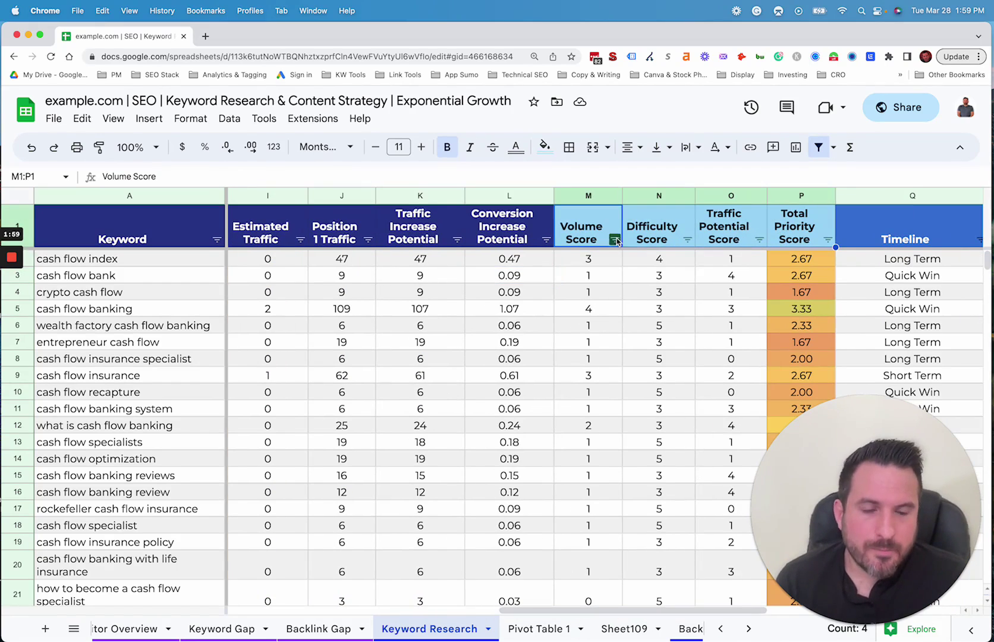
pyautogui.click(586, 231)
pyautogui.click(652, 229)
pyautogui.click(723, 232)
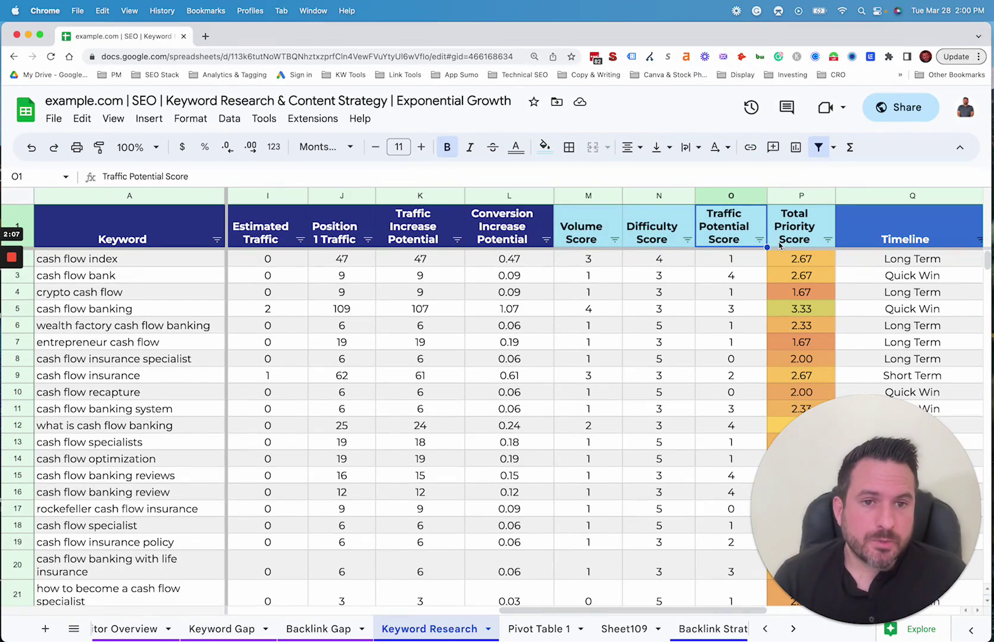
pyautogui.moveTo(793, 259); pyautogui.dragTo(800, 275)
pyautogui.click(801, 238)
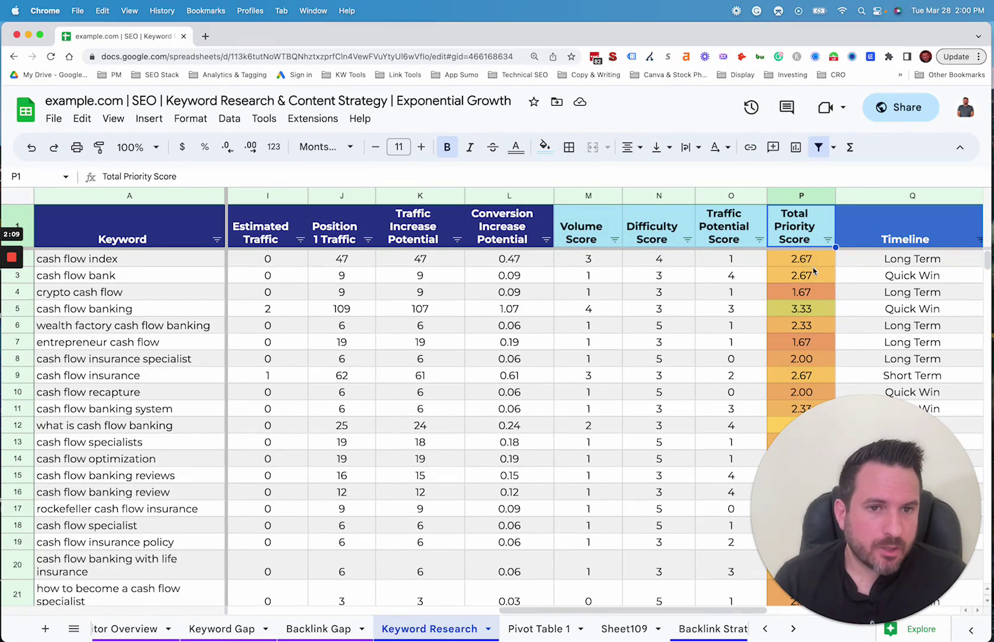
pyautogui.scroll(-1, 654, 404)
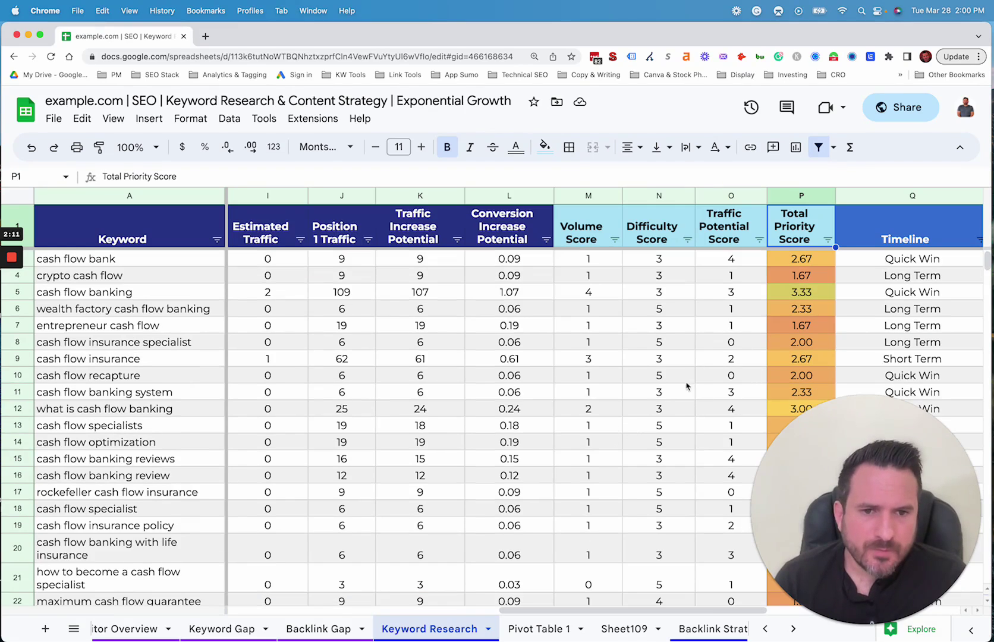
pyautogui.scroll(1, 767, 343)
pyautogui.moveTo(800, 226); pyautogui.dragTo(602, 297)
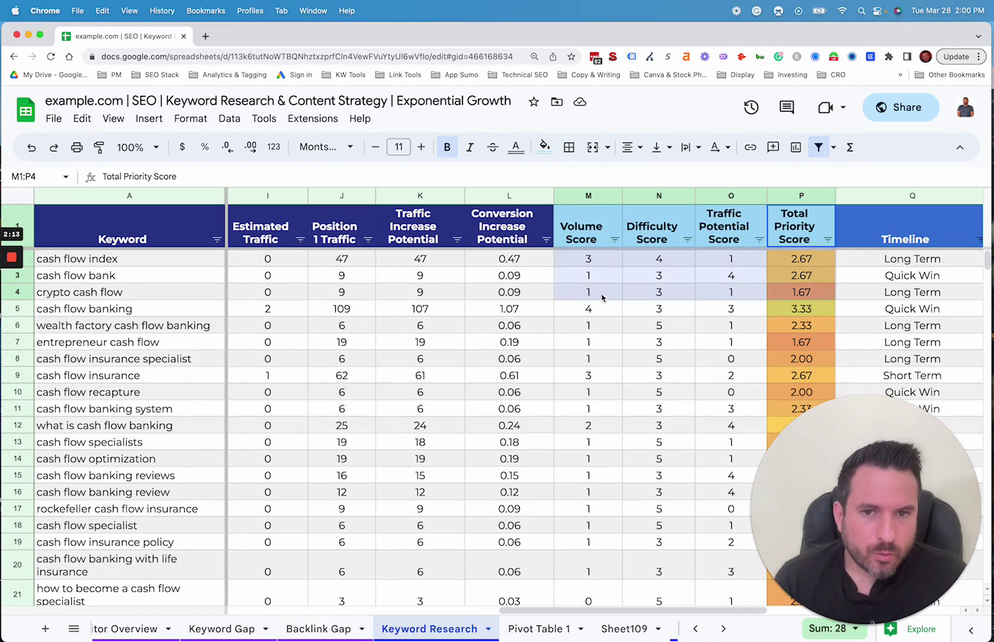
pyautogui.click(604, 226)
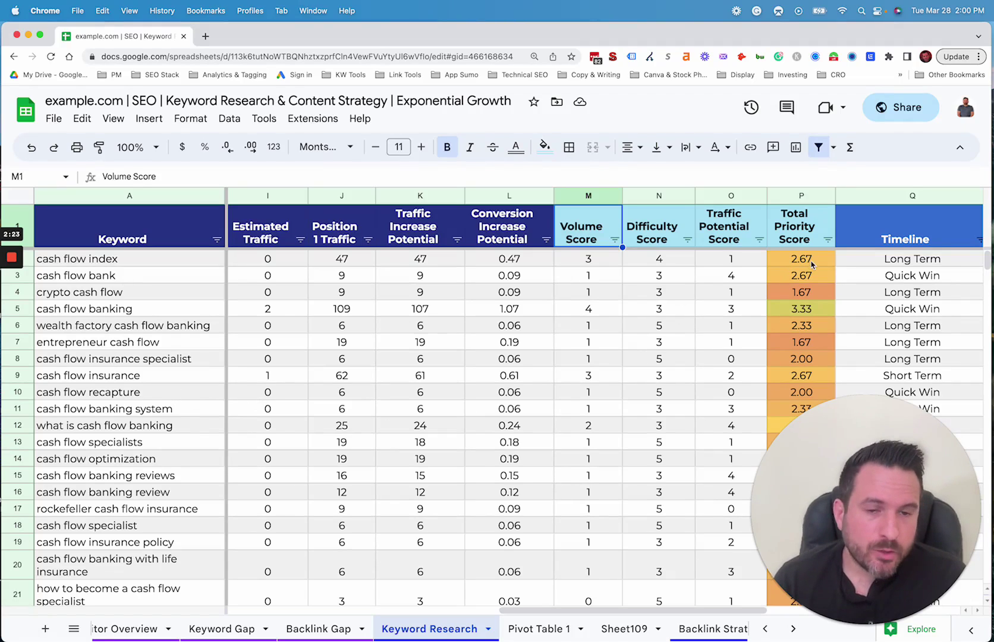
pyautogui.moveTo(812, 265); pyautogui.dragTo(588, 392)
pyautogui.click(546, 239)
pyautogui.click(592, 229)
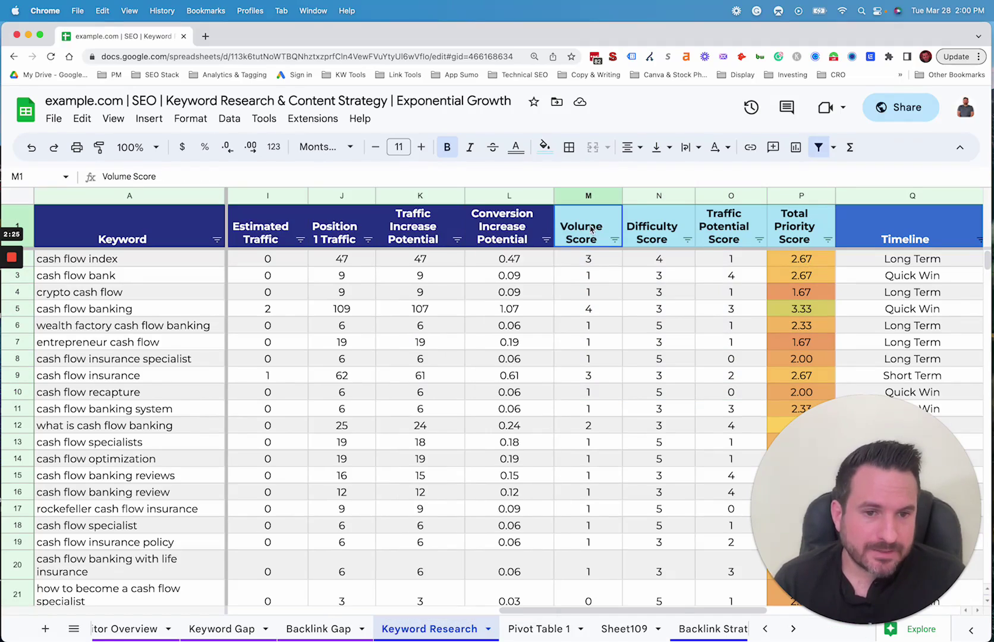
pyautogui.click(815, 343)
pyautogui.click(801, 309)
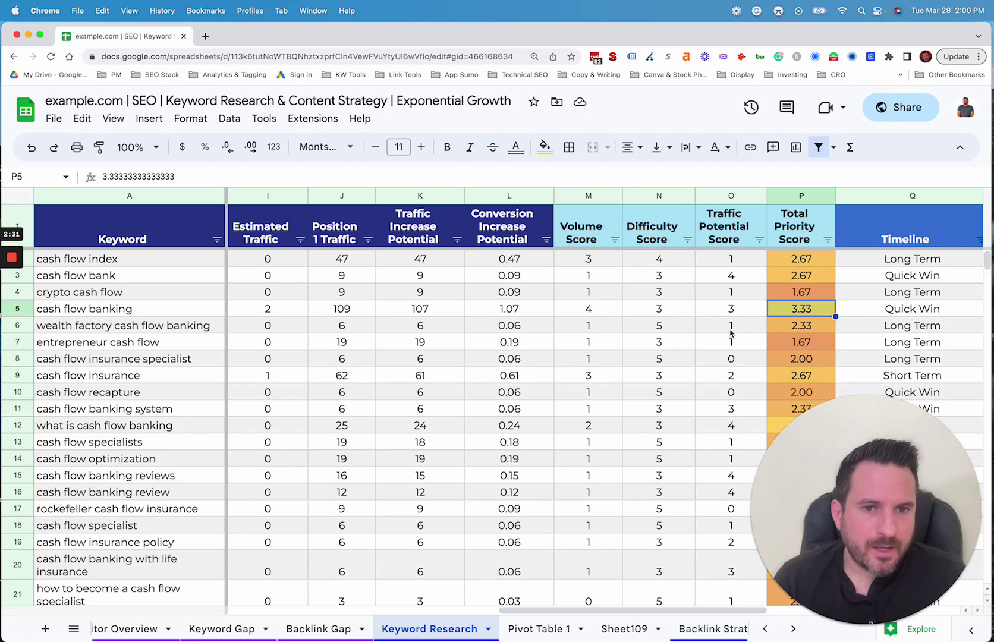
pyautogui.moveTo(644, 609); pyautogui.dragTo(642, 610)
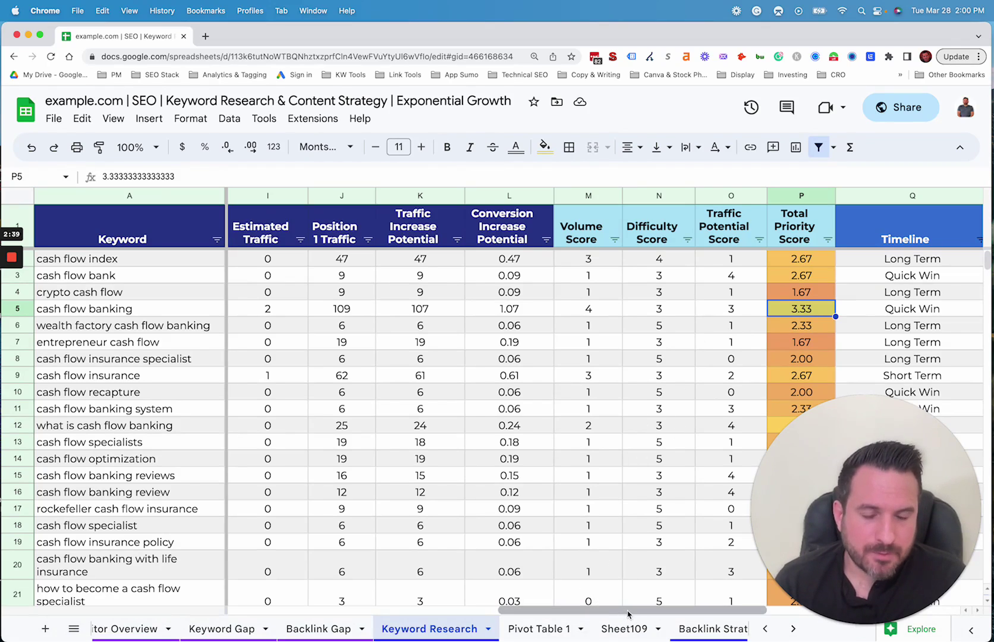
pyautogui.moveTo(626, 614); pyautogui.dragTo(727, 614)
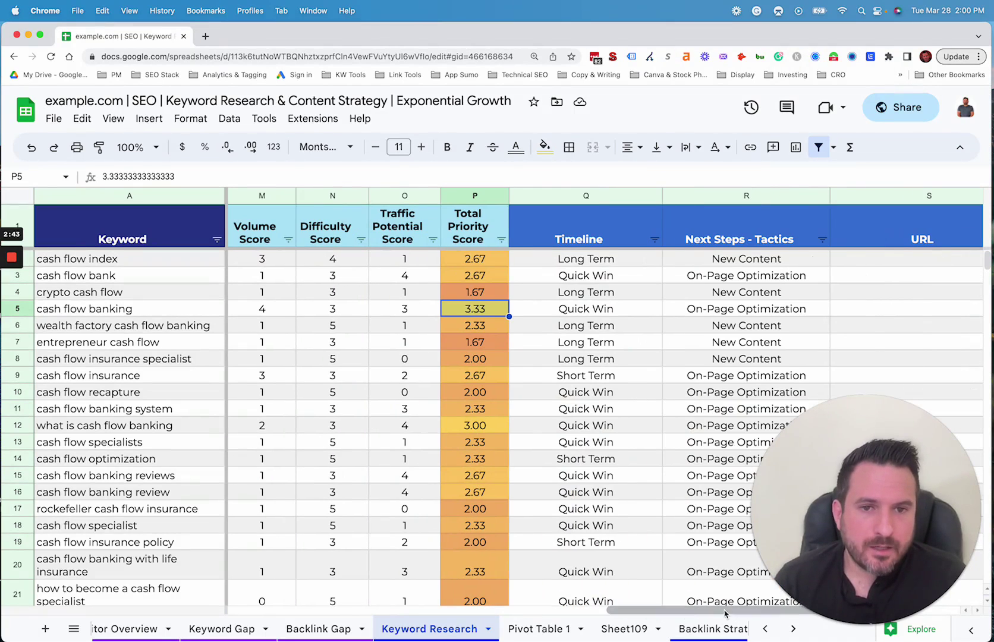
pyautogui.click(593, 231)
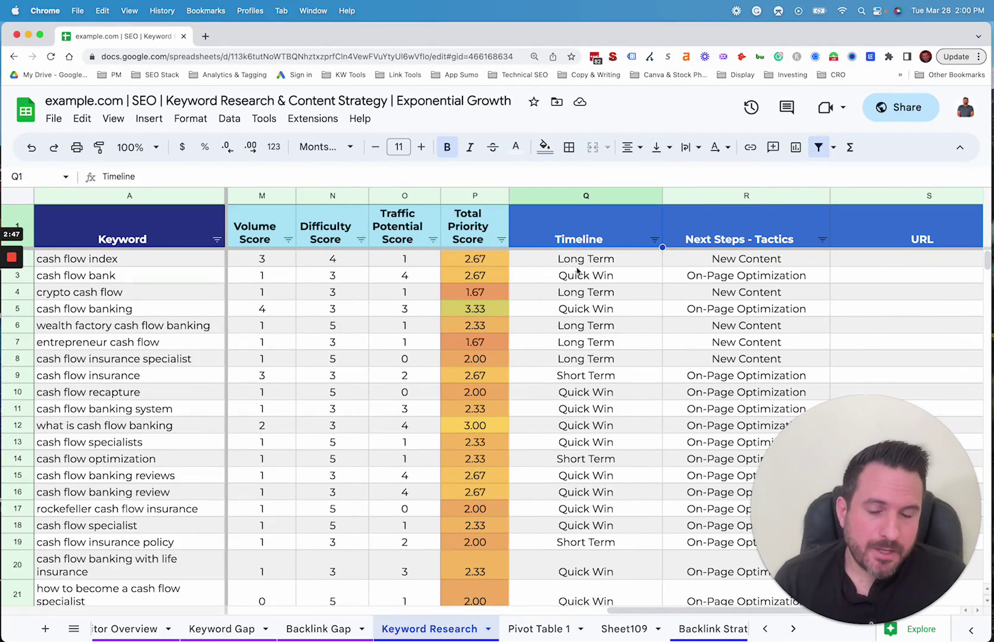
pyautogui.click(581, 410)
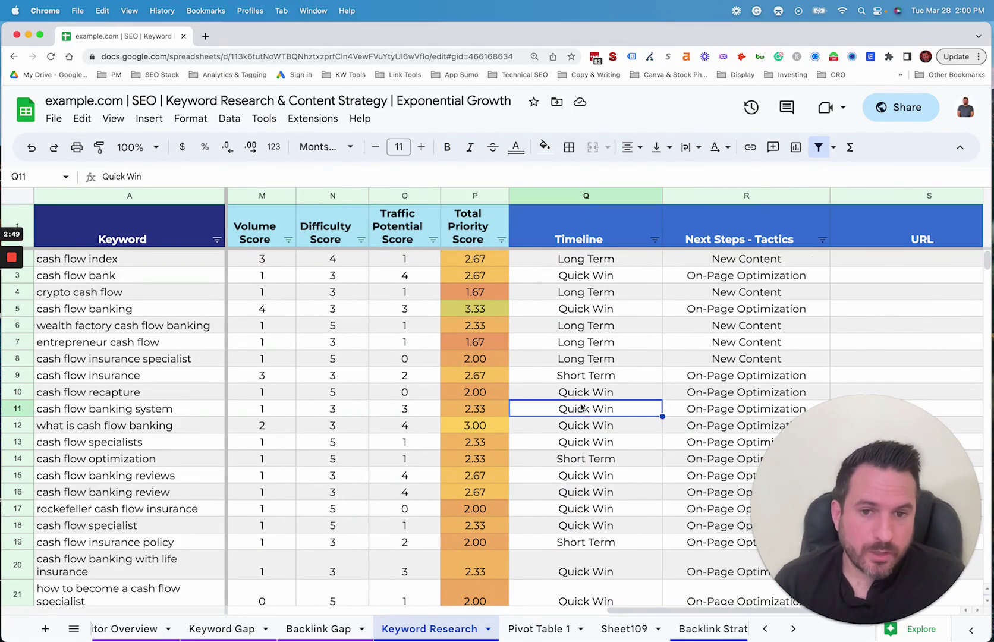
pyautogui.click(582, 381)
pyautogui.click(584, 326)
pyautogui.click(575, 400)
pyautogui.click(599, 243)
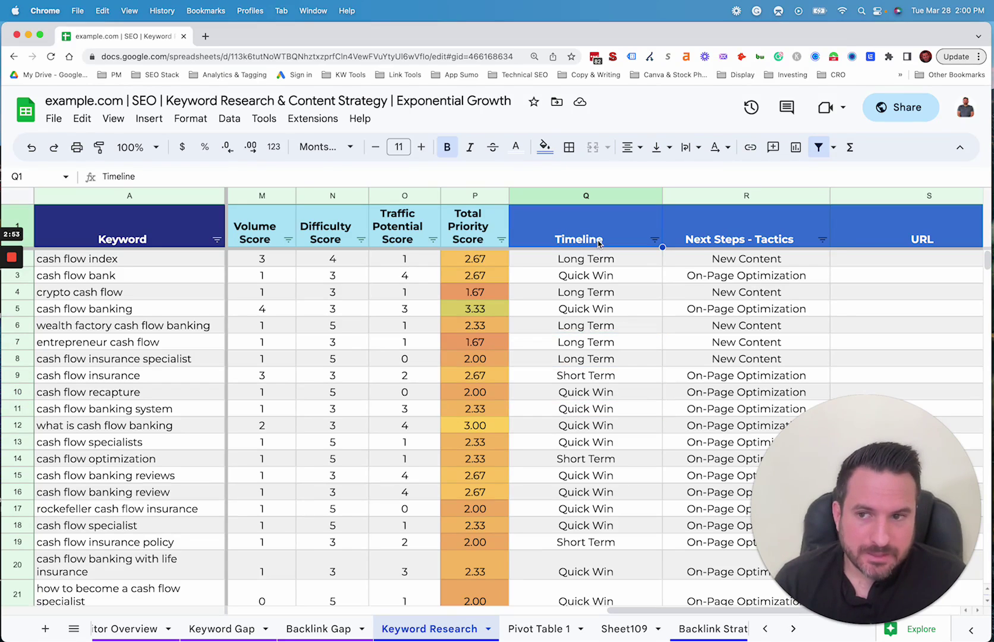
pyautogui.click(746, 238)
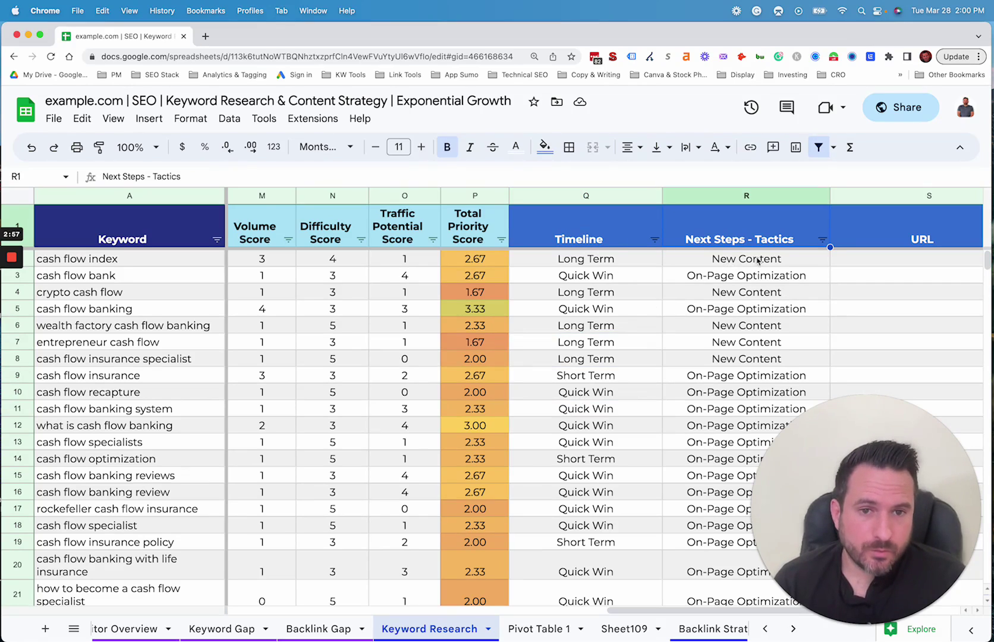
pyautogui.click(714, 264)
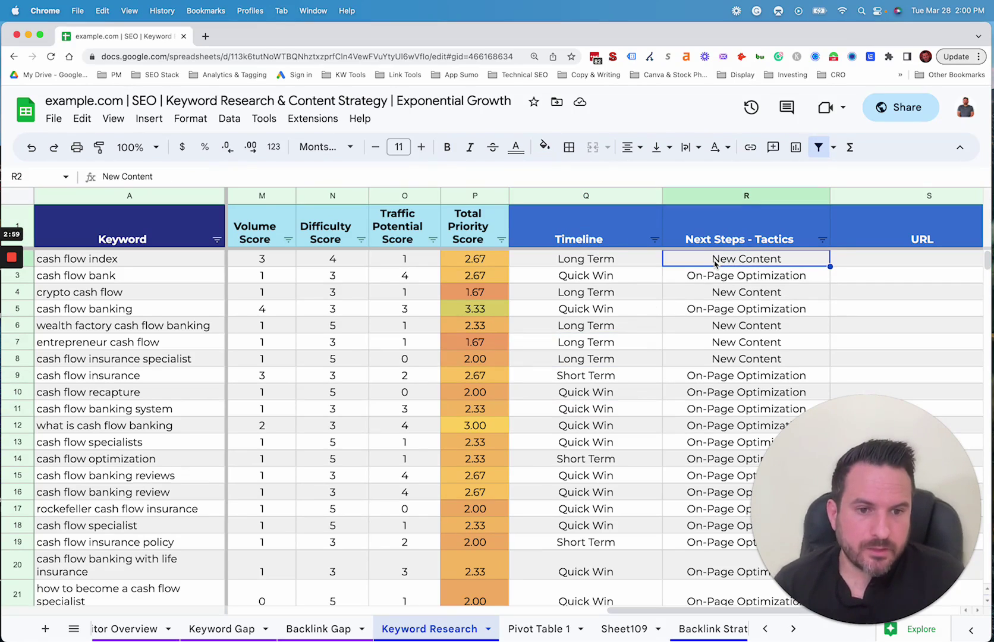
pyautogui.click(735, 281)
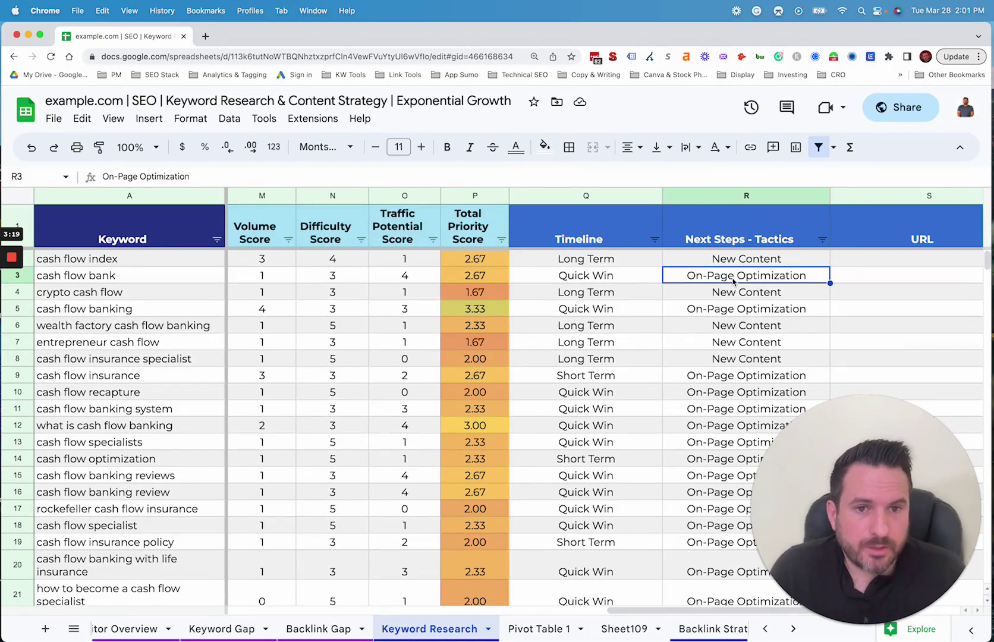
pyautogui.click(717, 396)
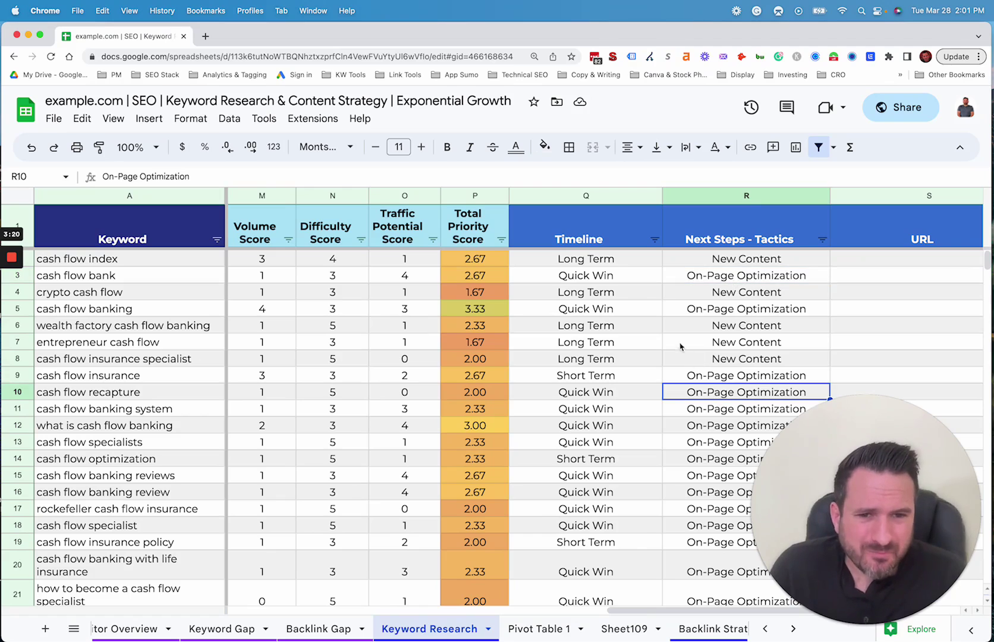
pyautogui.click(749, 340)
pyautogui.moveTo(700, 611); pyautogui.dragTo(816, 619)
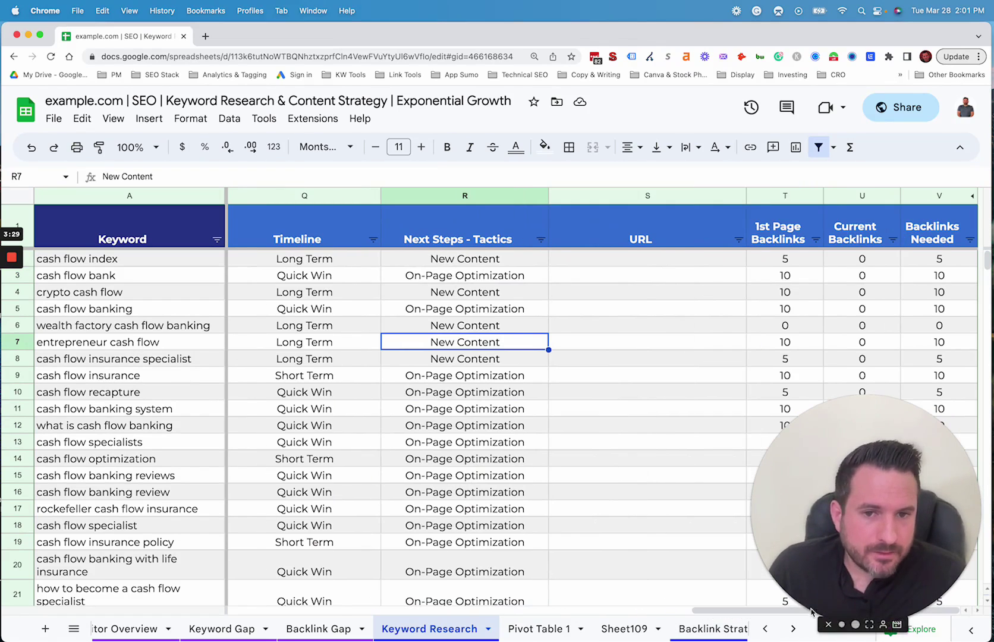
pyautogui.click(786, 244)
pyautogui.click(798, 263)
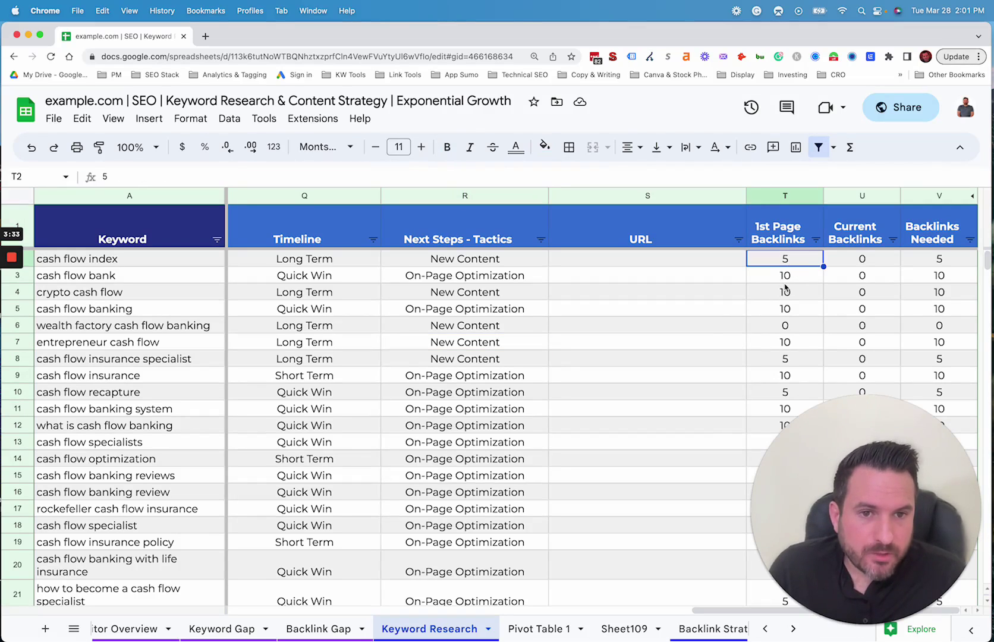
pyautogui.click(806, 282)
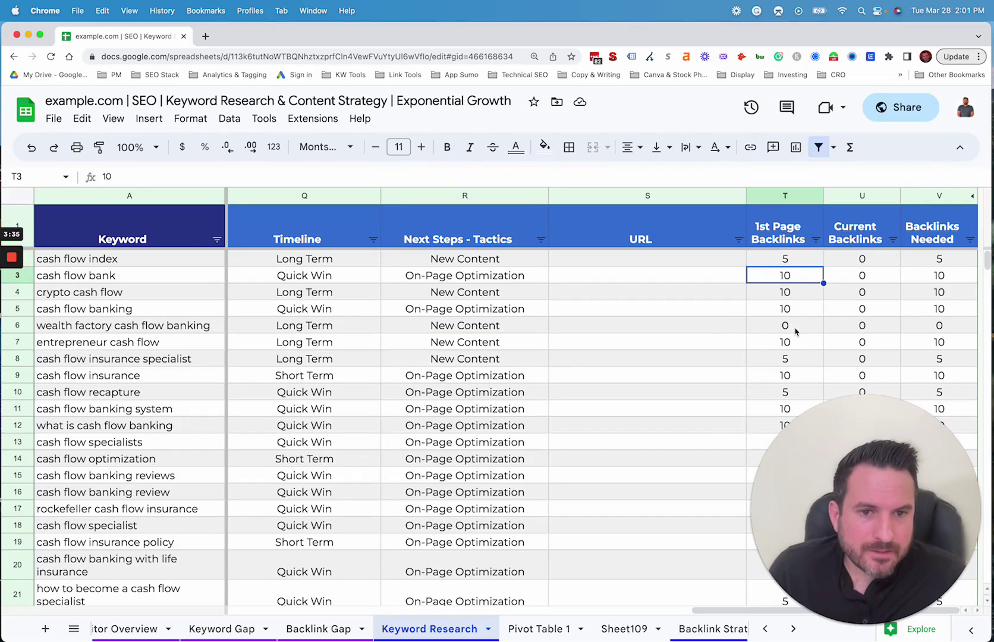
pyautogui.click(786, 359)
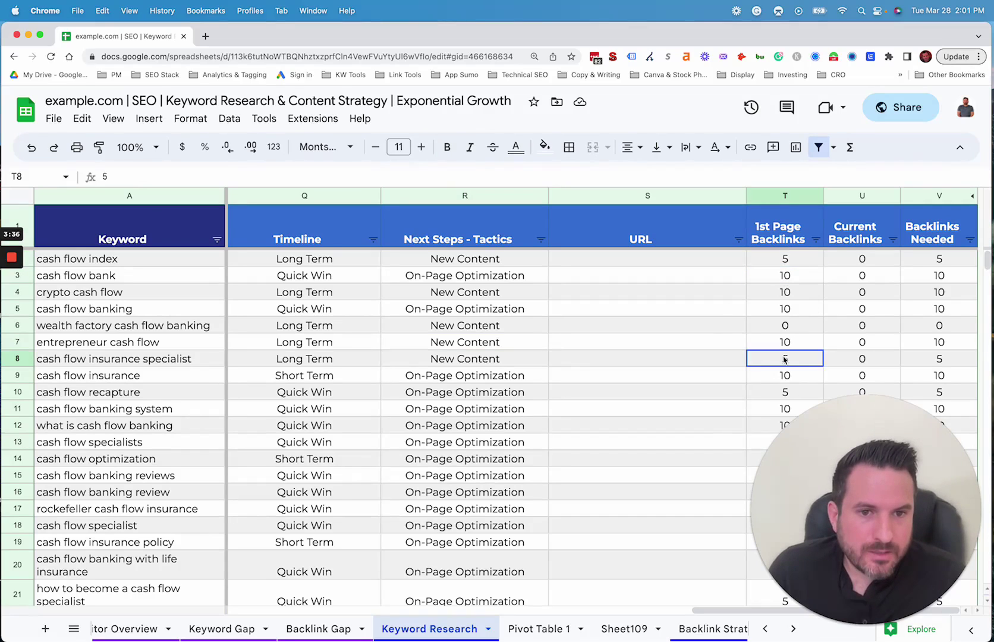
pyautogui.click(867, 261)
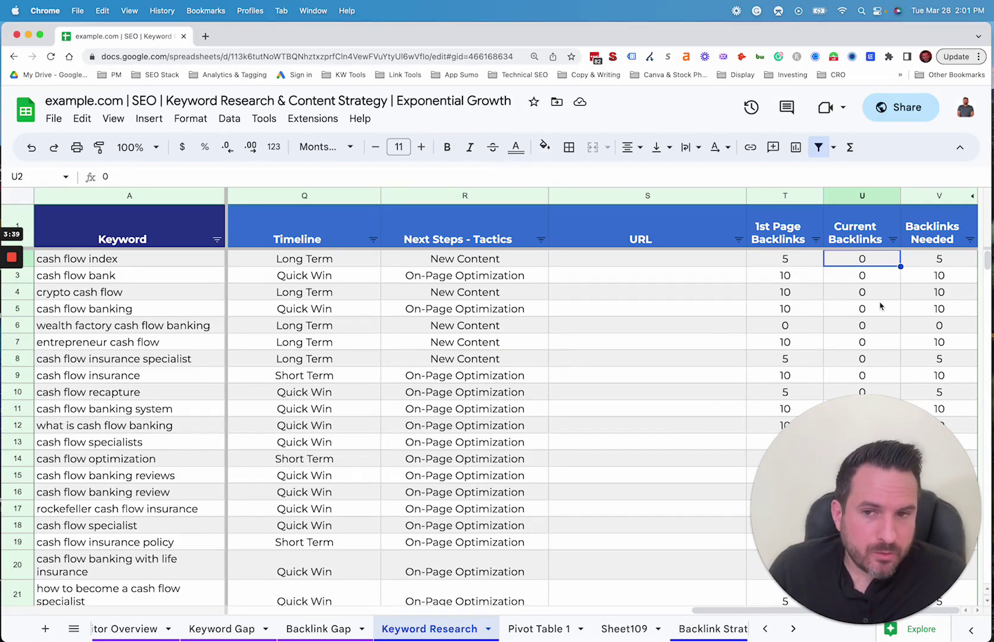
pyautogui.click(643, 260)
pyautogui.click(641, 276)
pyautogui.click(626, 331)
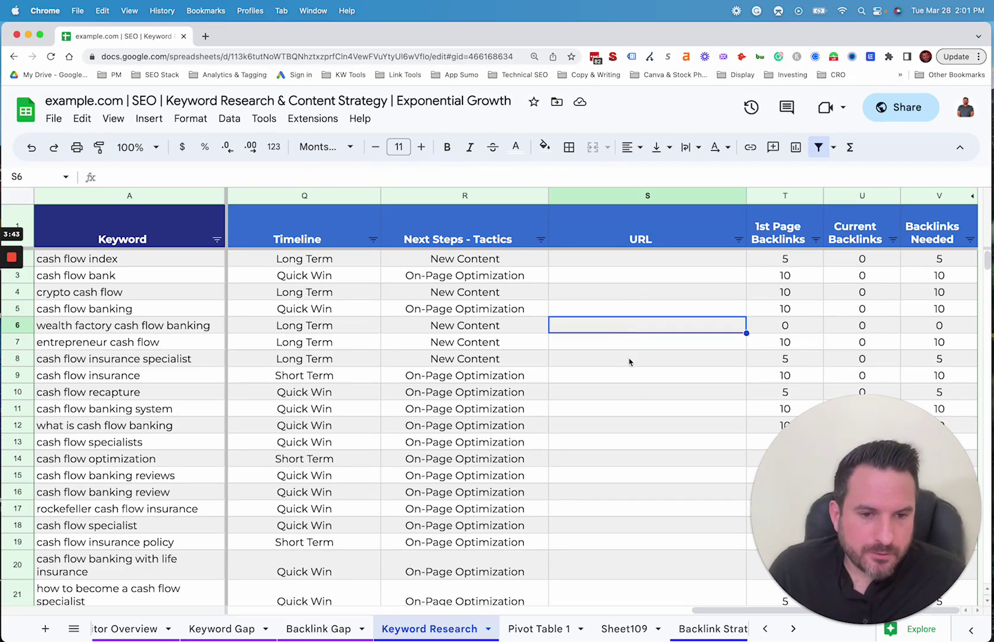
pyautogui.click(630, 360)
pyautogui.click(868, 264)
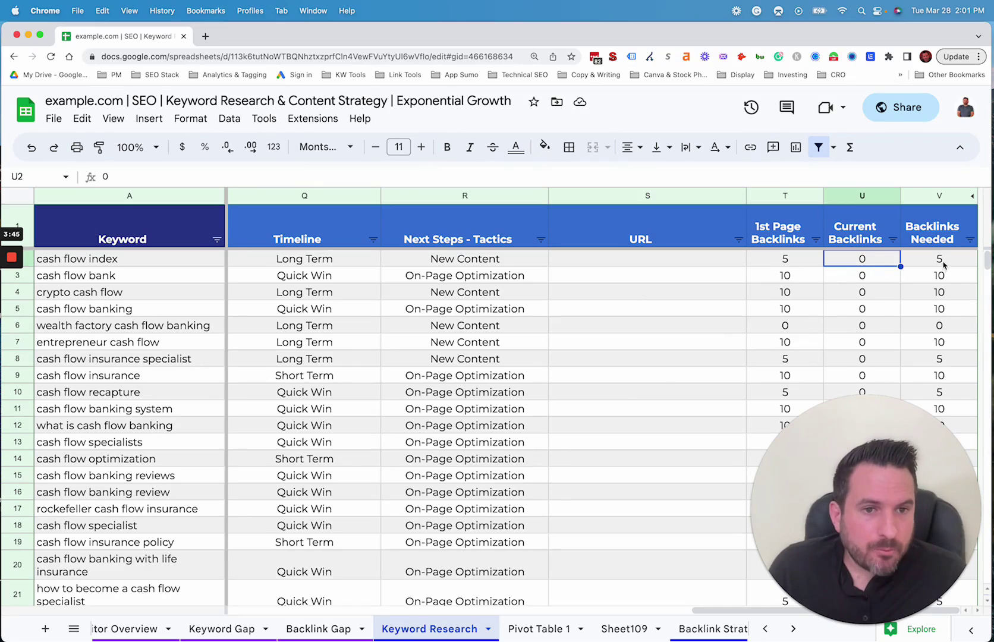
pyautogui.moveTo(944, 265); pyautogui.dragTo(953, 379)
pyautogui.click(648, 297)
pyautogui.click(931, 278)
pyautogui.click(637, 241)
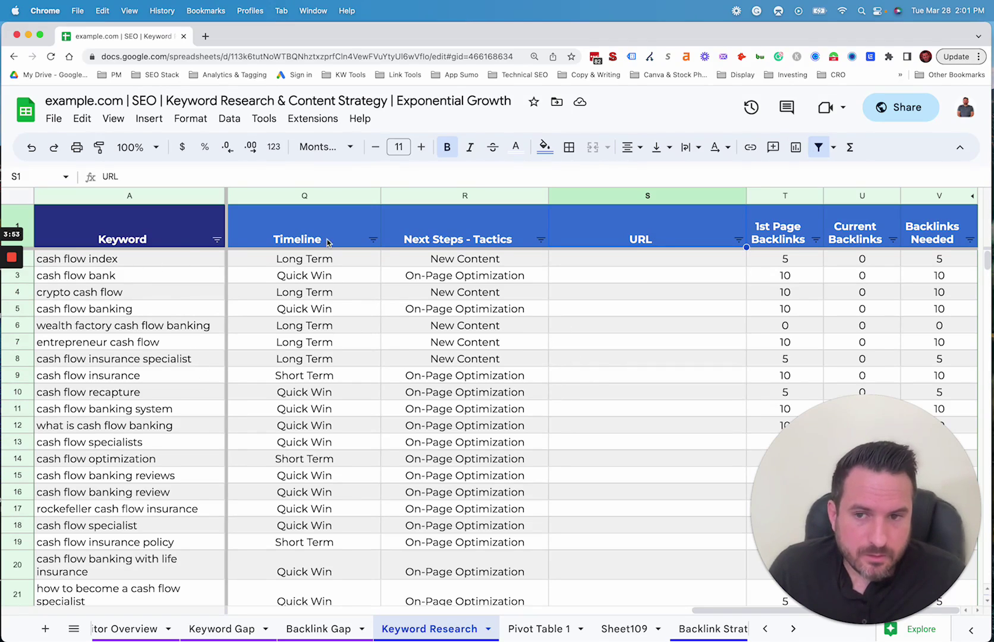
pyautogui.moveTo(474, 264); pyautogui.dragTo(481, 476)
pyautogui.moveTo(931, 229); pyautogui.dragTo(935, 327)
pyautogui.click(598, 236)
pyautogui.moveTo(726, 614); pyautogui.dragTo(262, 612)
pyautogui.moveTo(313, 200); pyautogui.dragTo(589, 196)
# Step: Switch to the Pivot Table 1 sheet and select its topic names, Budget through Wealth
pyautogui.click(575, 235)
pyautogui.click(538, 631)
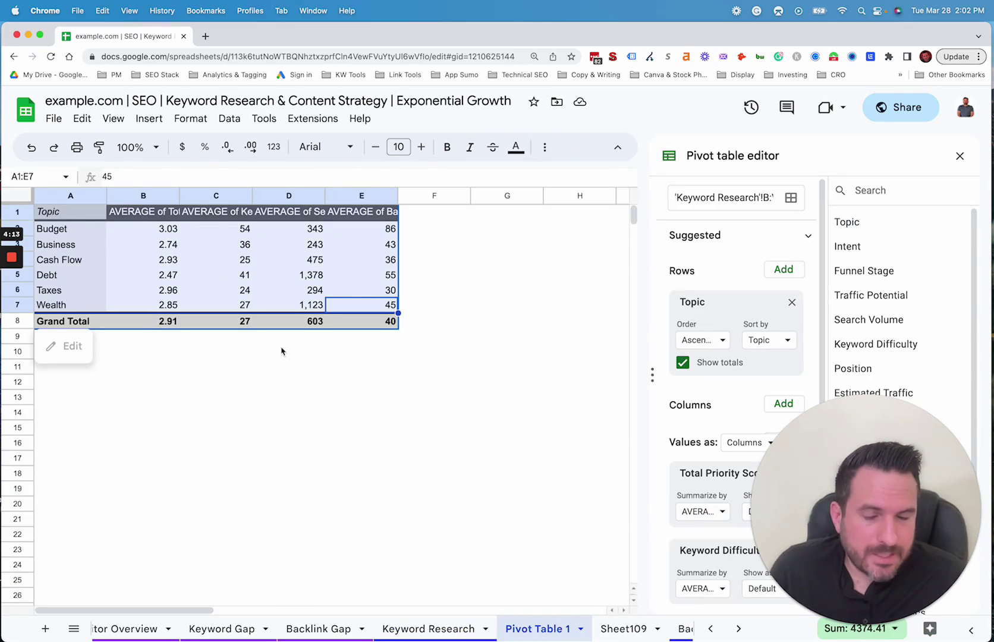
pyautogui.click(60, 217)
pyautogui.moveTo(59, 231); pyautogui.dragTo(60, 304)
pyautogui.click(414, 432)
# Step: Switch to Sheet109 and scroll through the Topic Priorities bubble chart and bar charts
pyautogui.click(632, 634)
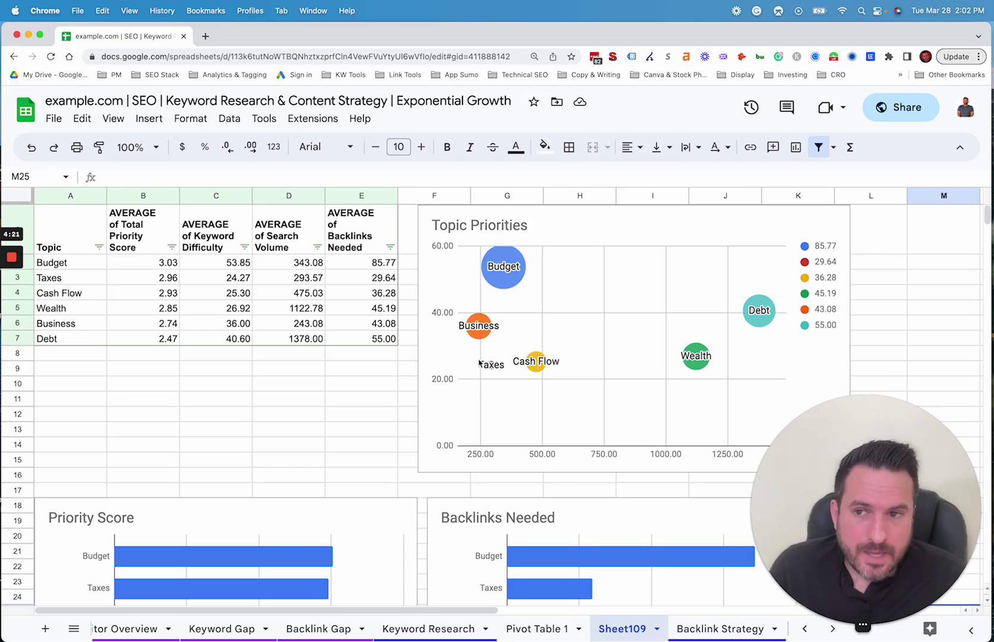
pyautogui.scroll(-3, 400, 370)
pyautogui.scroll(3, 400, 370)
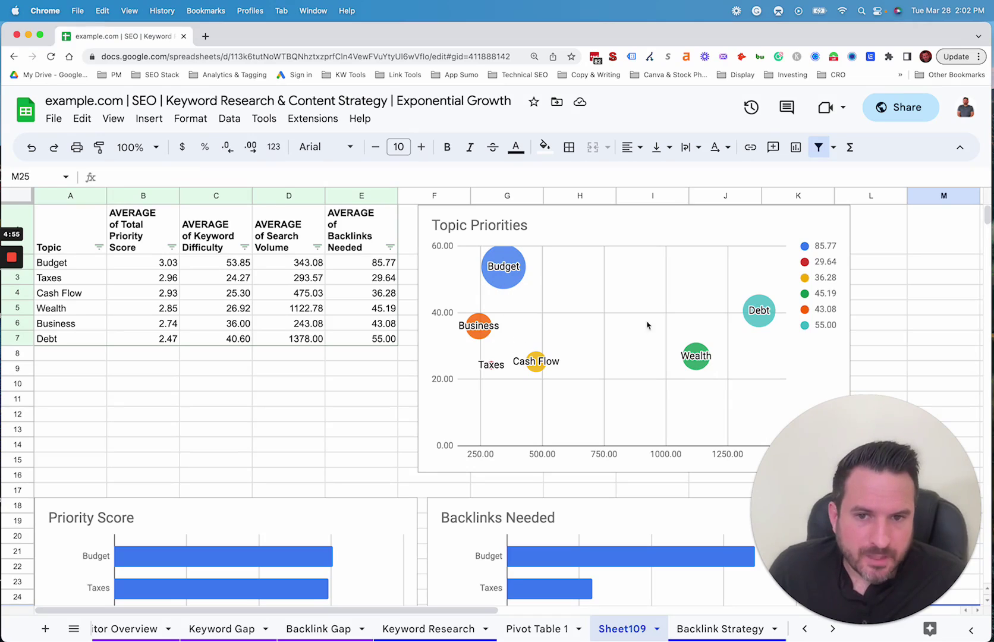
pyautogui.scroll(-5, 604, 330)
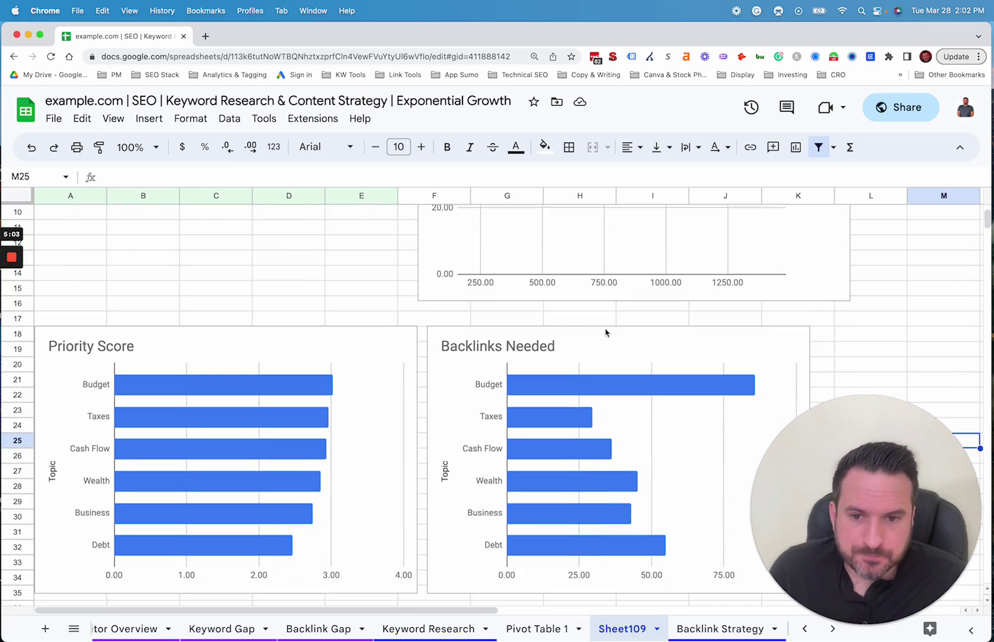
pyautogui.scroll(-1, 387, 344)
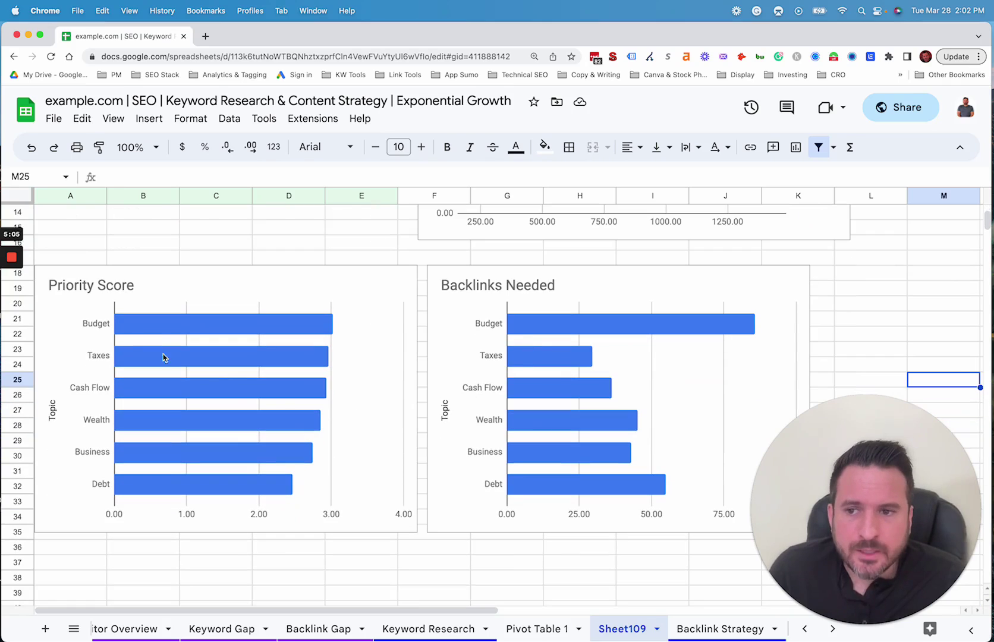